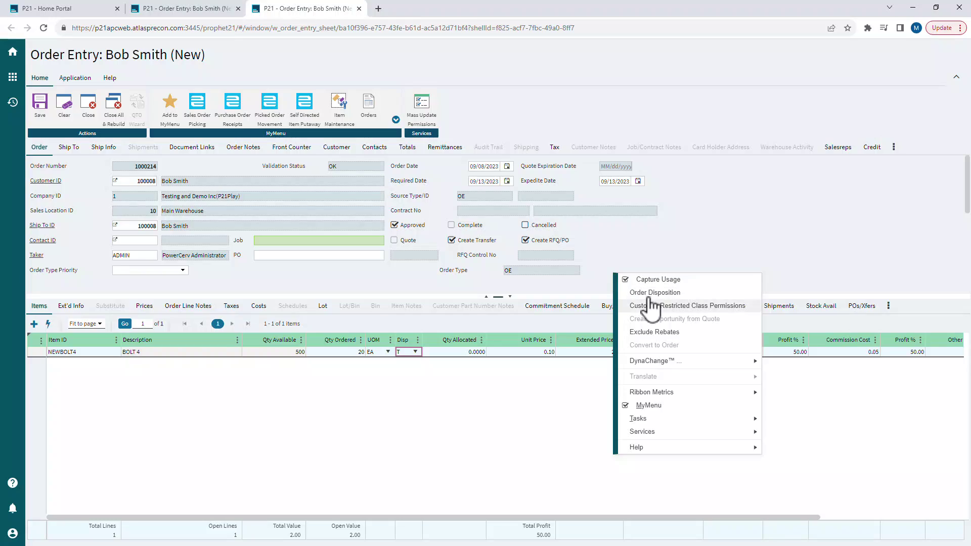
- Bring up the new, unsaved Order Entry for customer 100008 with its empty item grid
click(652, 307)
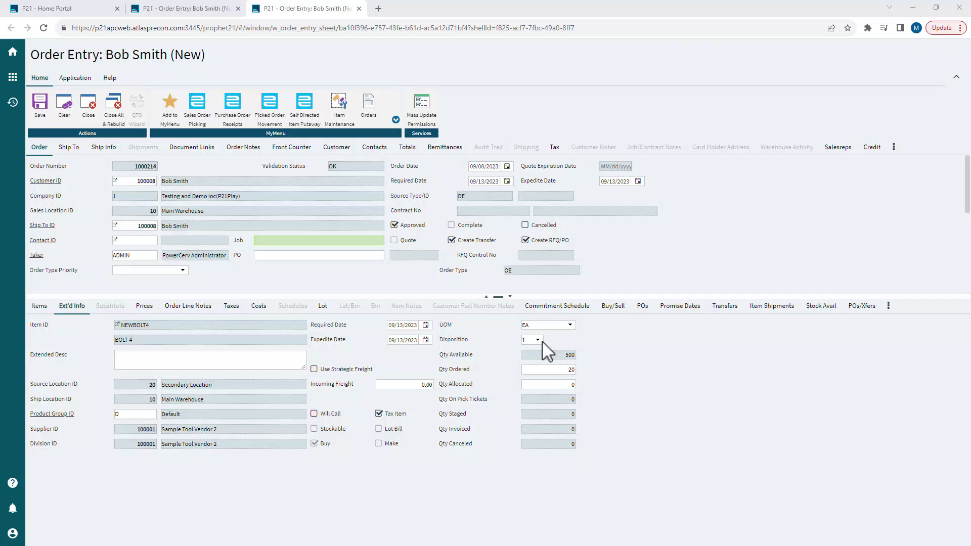
click(542, 341)
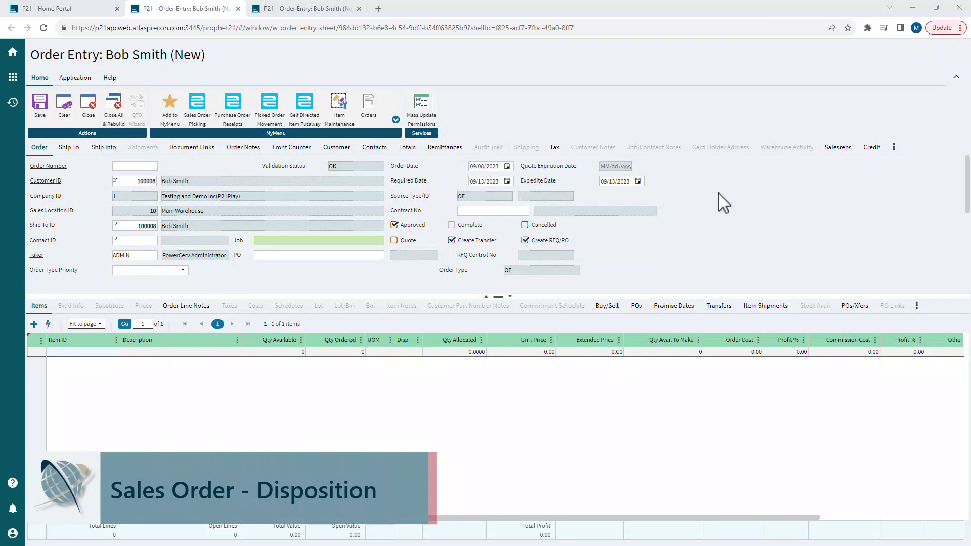
- Set the order disposition to Direct Ship from the right-click Order Disposition dialog
right_click(635, 242)
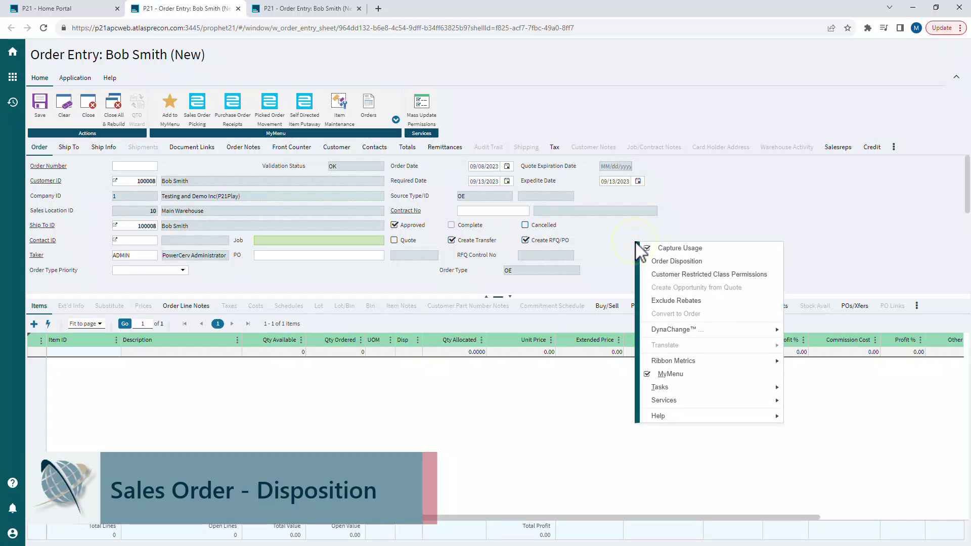
click(680, 262)
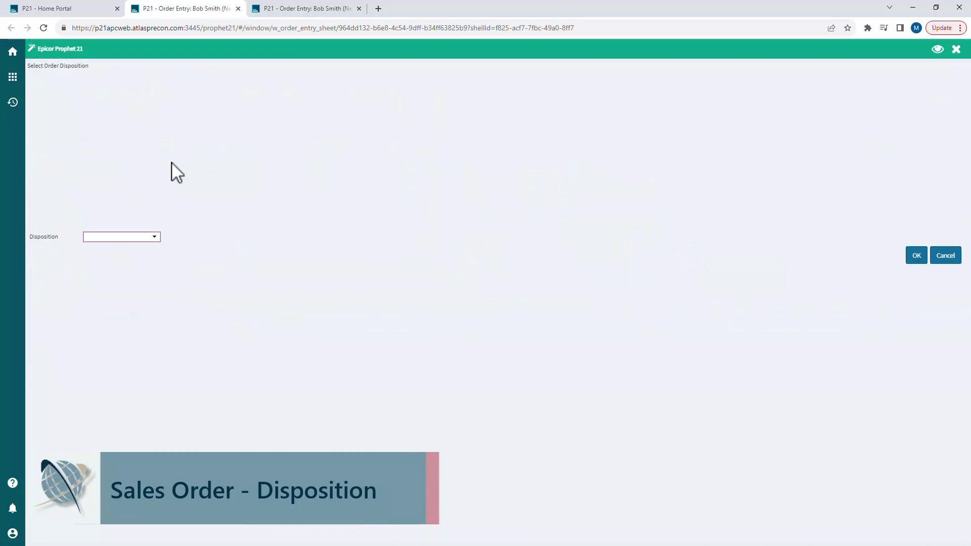
click(130, 237)
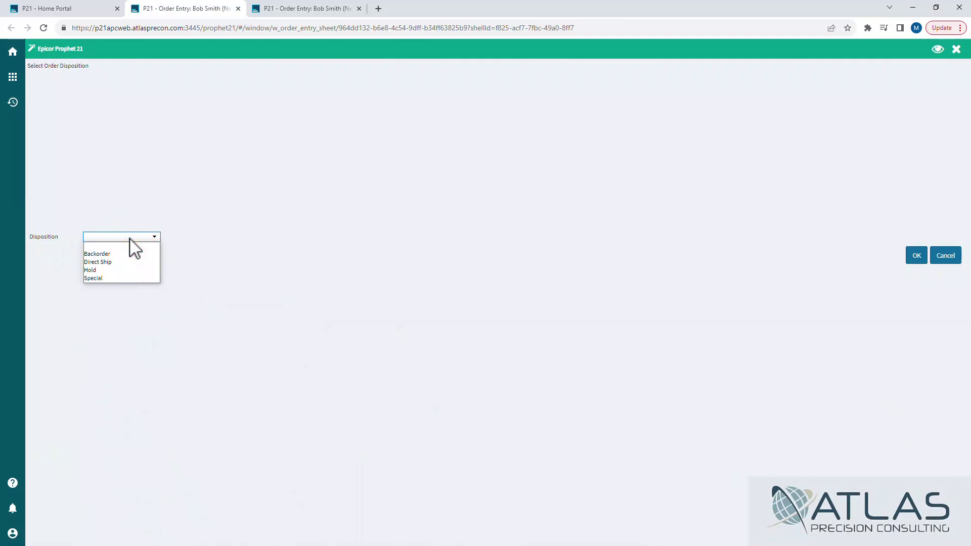
key(Down)
key(Down)
click(124, 262)
click(914, 255)
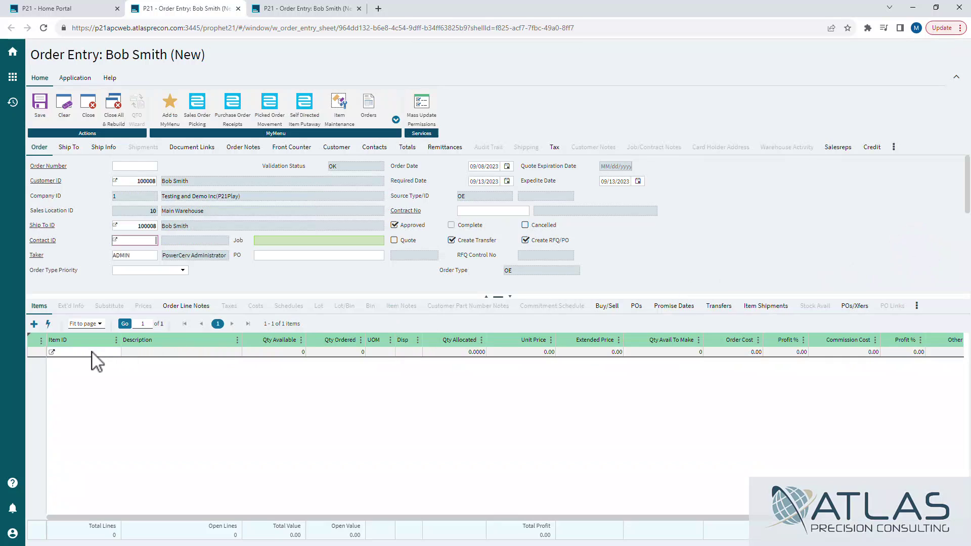
- Add item BOLT1 with quantity 2 on the first order line
click(92, 353)
text(BOLT)
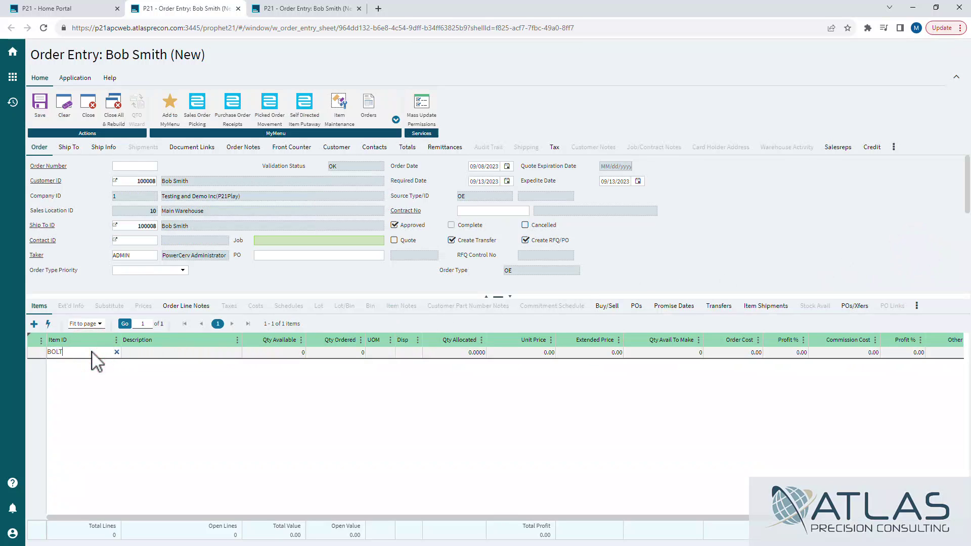
text(1)
key(Tab)
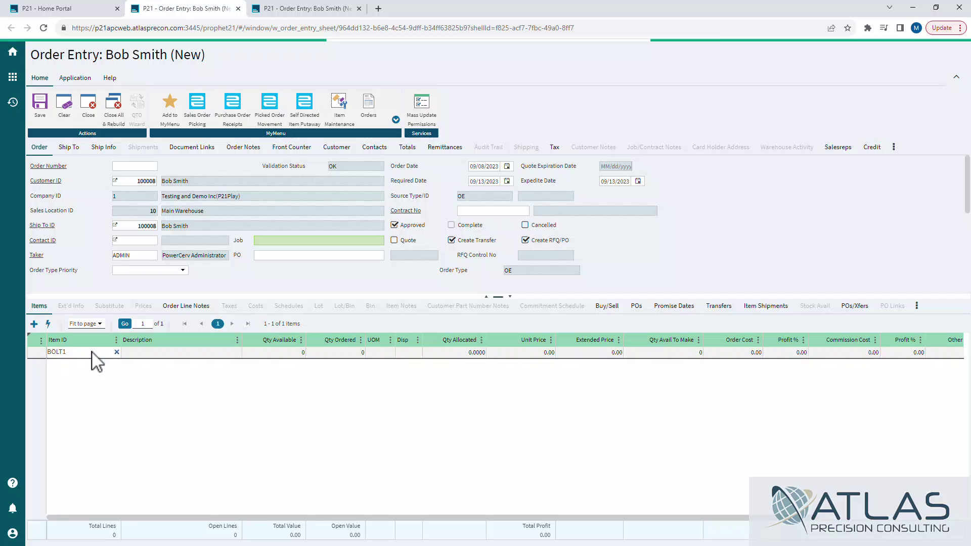
text(2)
key(Tab)
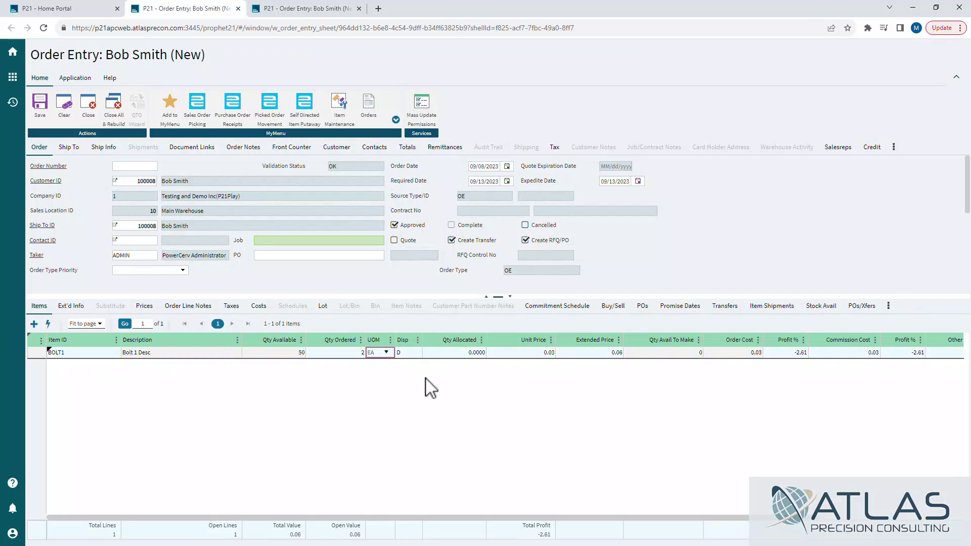
click(433, 393)
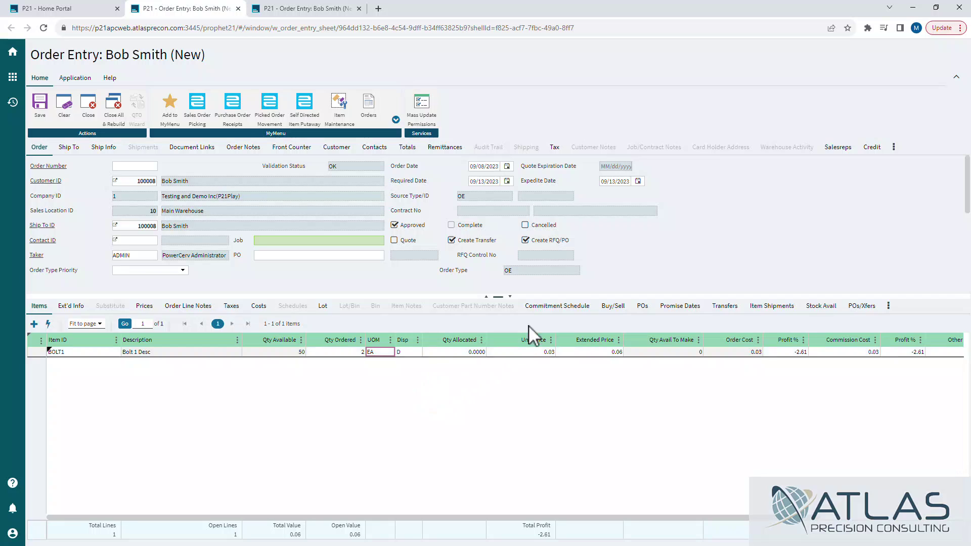
- Change the order disposition to Special and apply it to all lines, turning BOLT1 to S
right_click(635, 253)
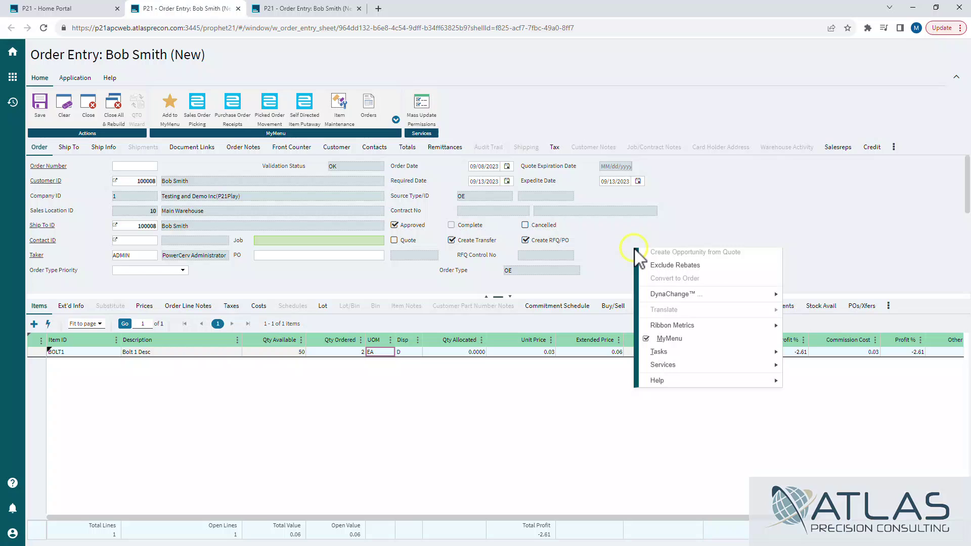
click(672, 269)
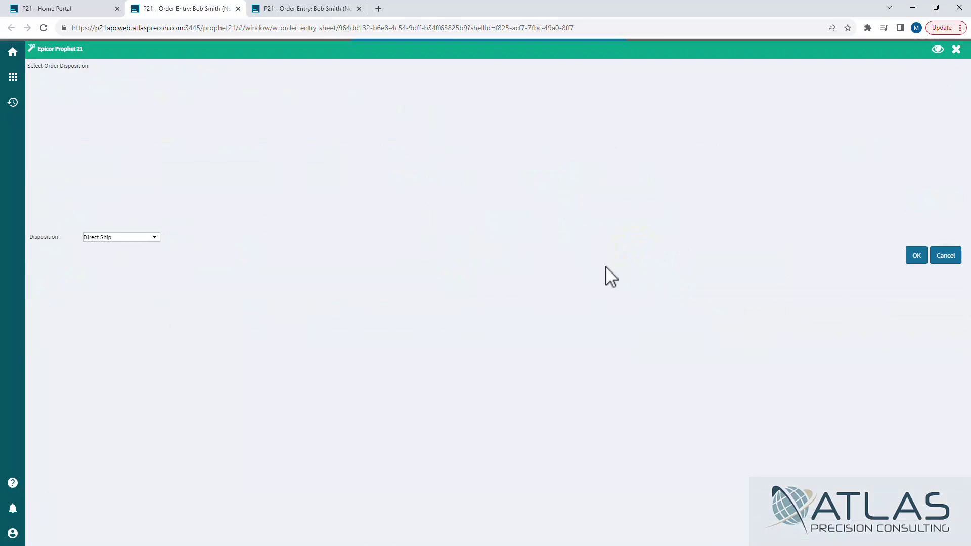
click(132, 238)
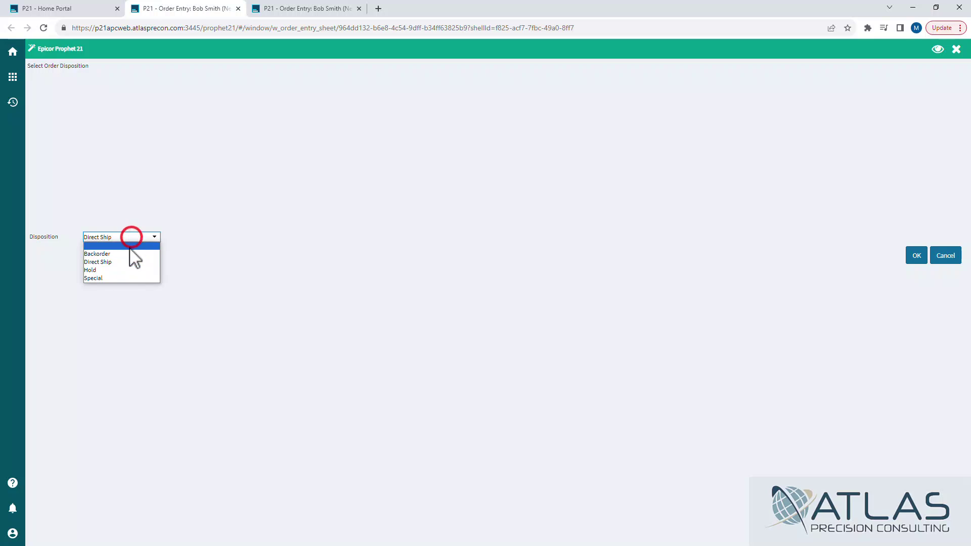
click(121, 277)
click(915, 256)
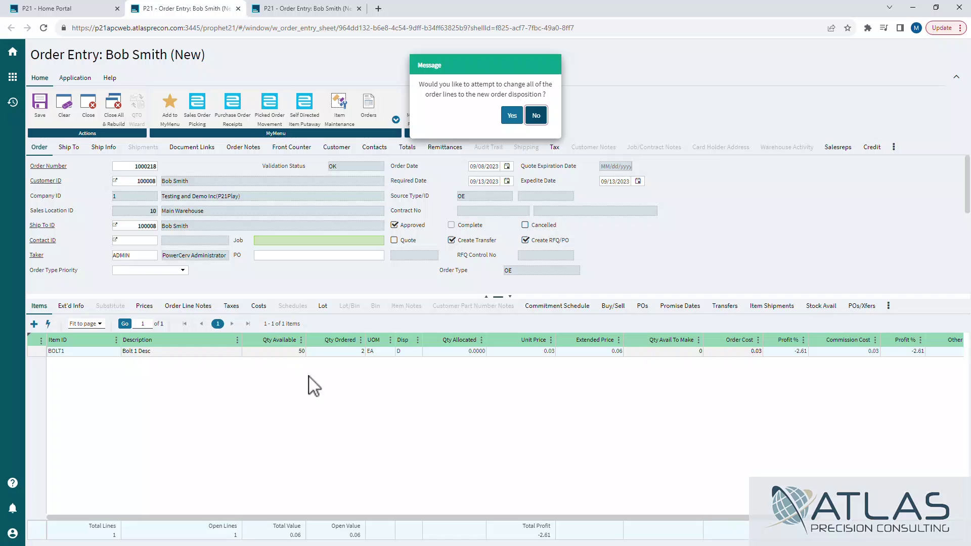
click(509, 115)
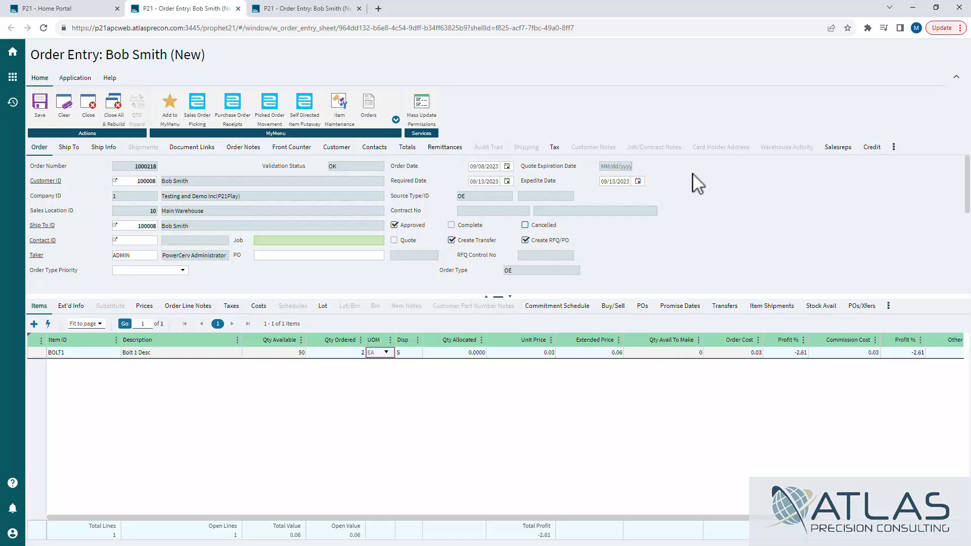
- On the other order, set the NEWBOLT4 line's allocated quantity to 0, giving disposition B
click(289, 12)
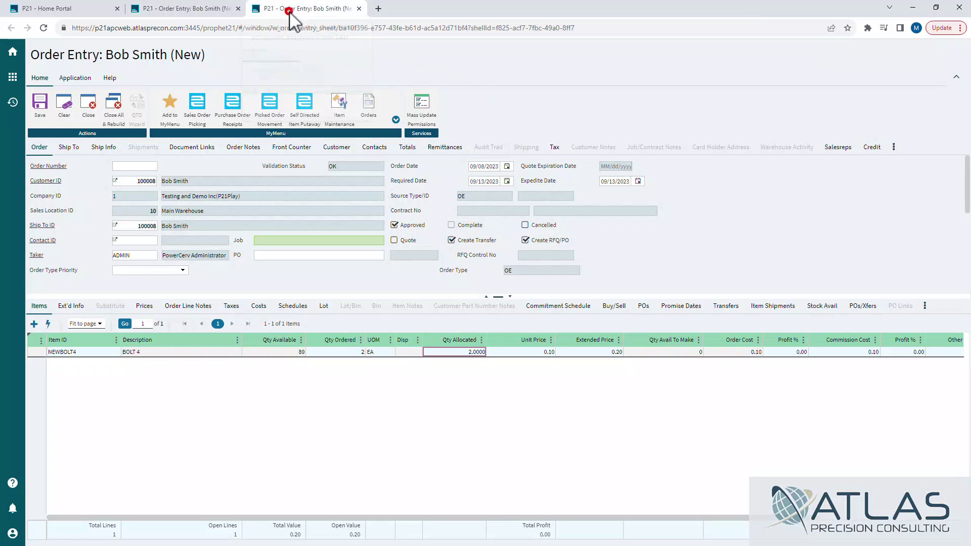
click(435, 433)
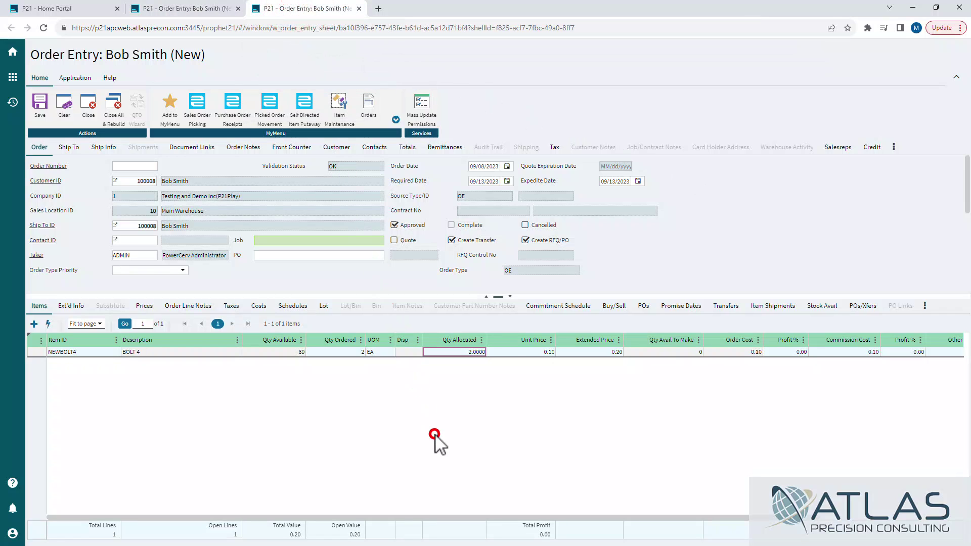
click(466, 352)
text(0)
click(465, 404)
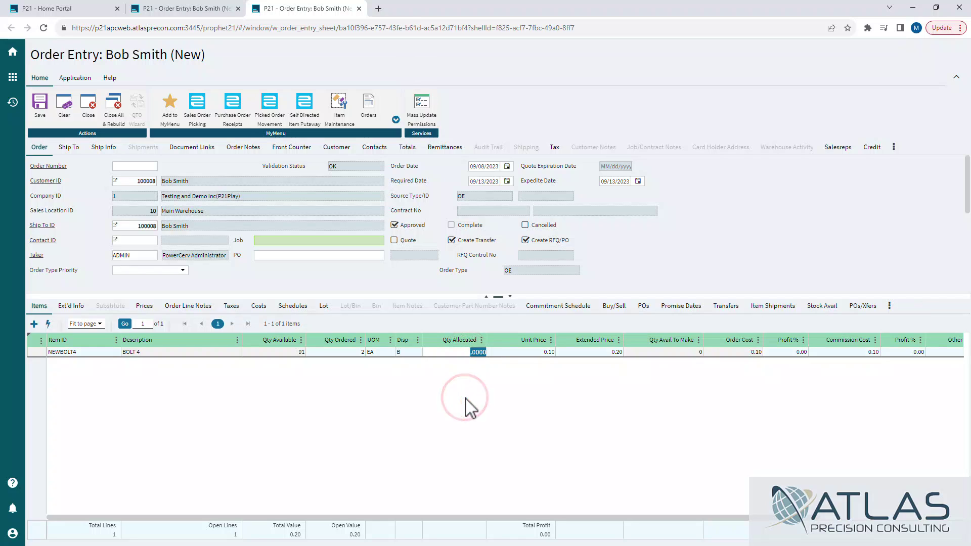
click(419, 354)
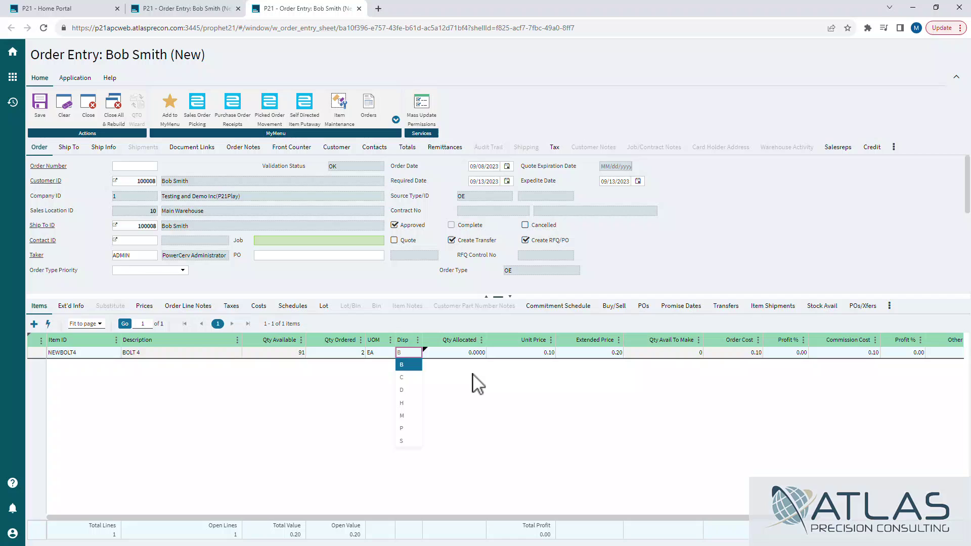
click(453, 376)
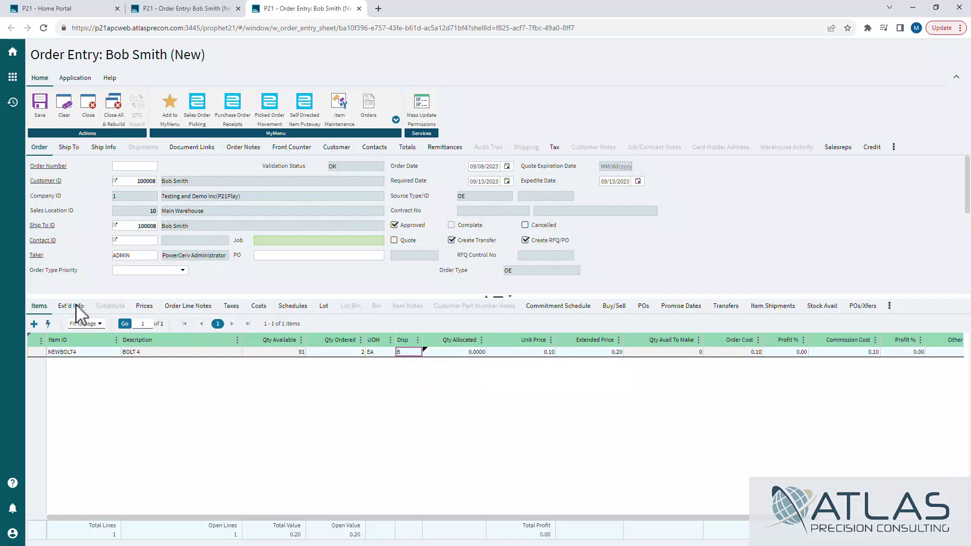
click(407, 353)
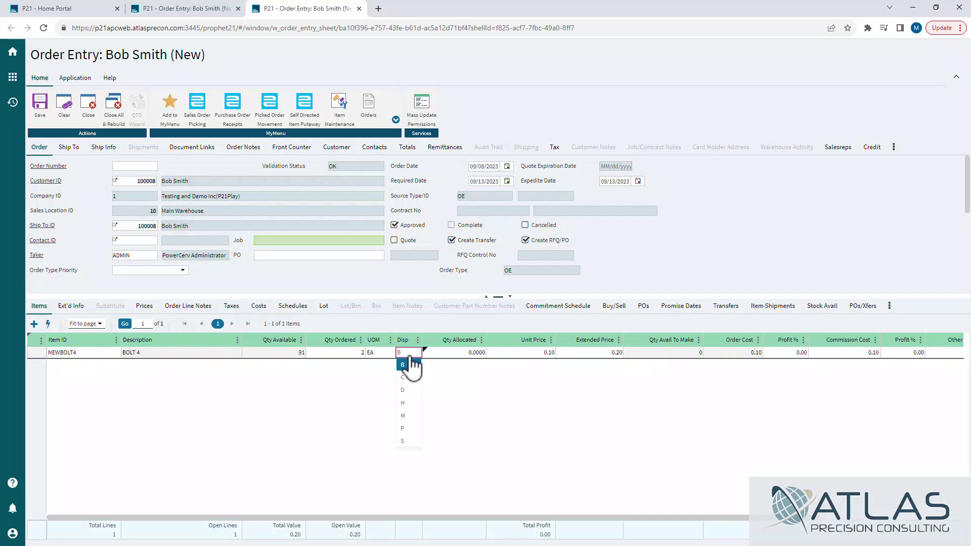
click(292, 441)
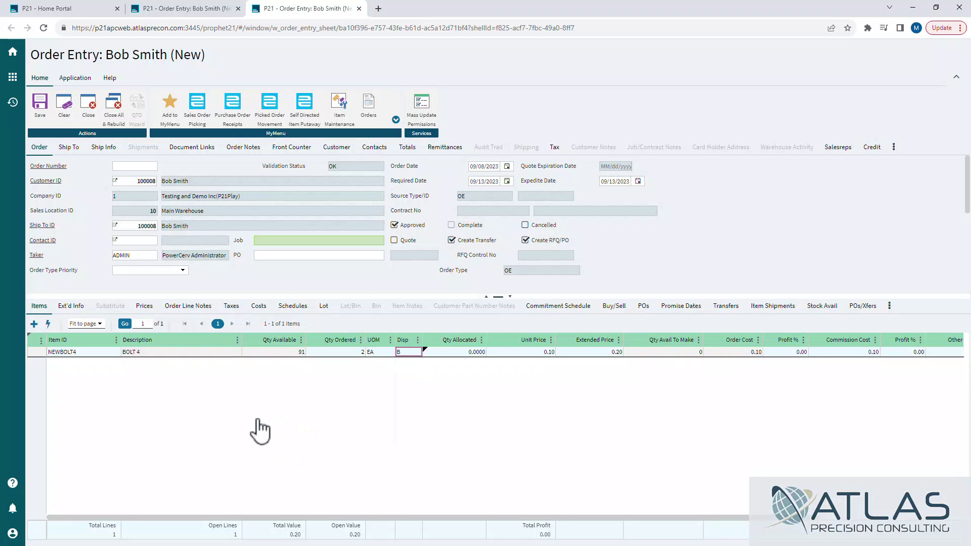
- In NEWBOLT4's Ext'd Info, zero the allocated quantity and keep line disposition B
click(74, 304)
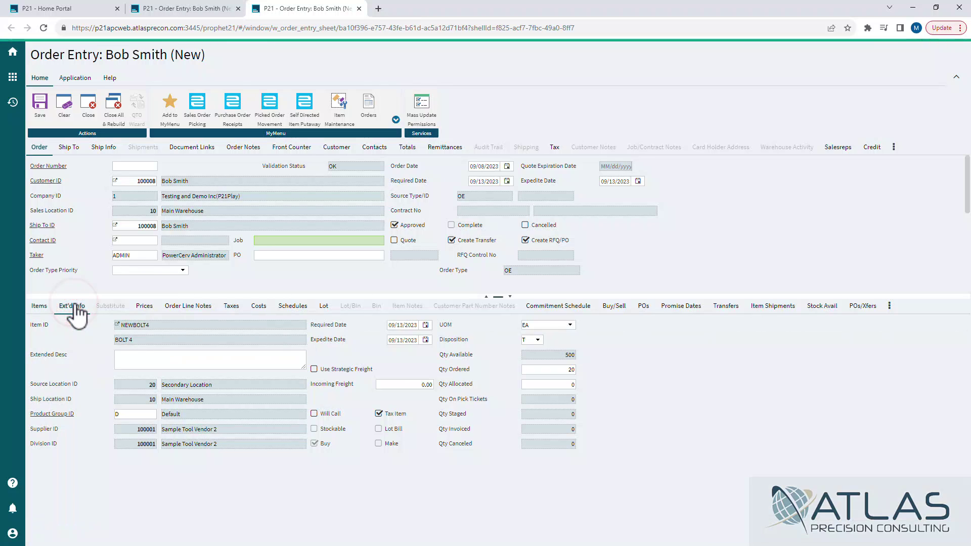
click(548, 384)
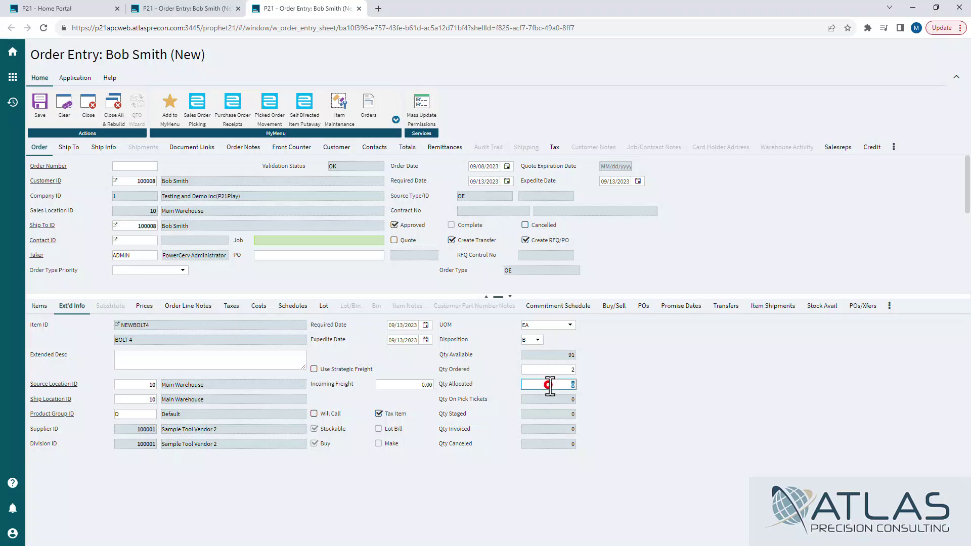
click(690, 399)
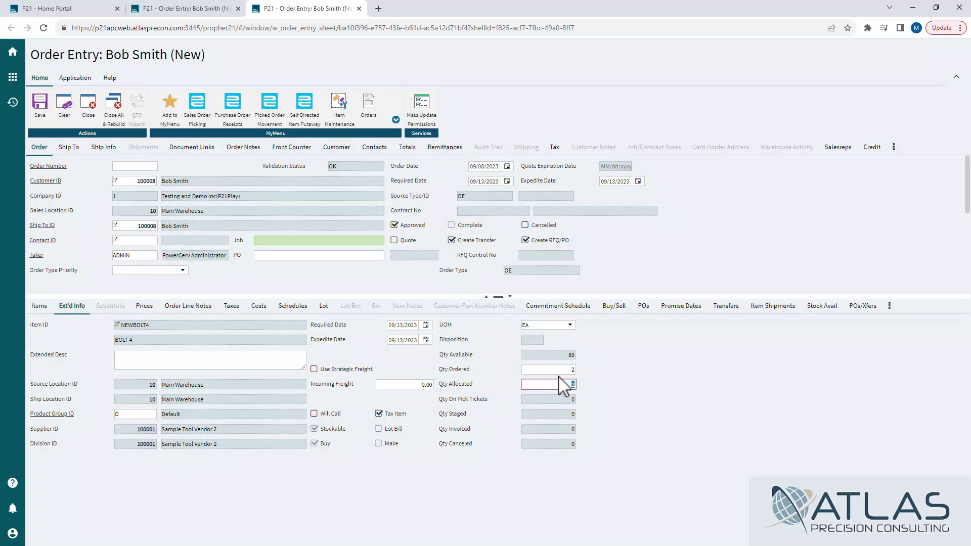
text(0)
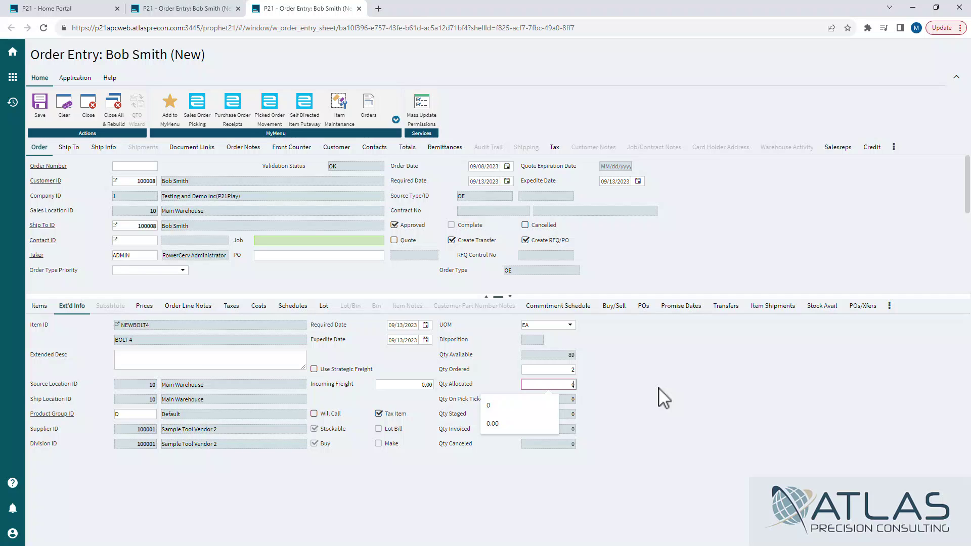
click(659, 388)
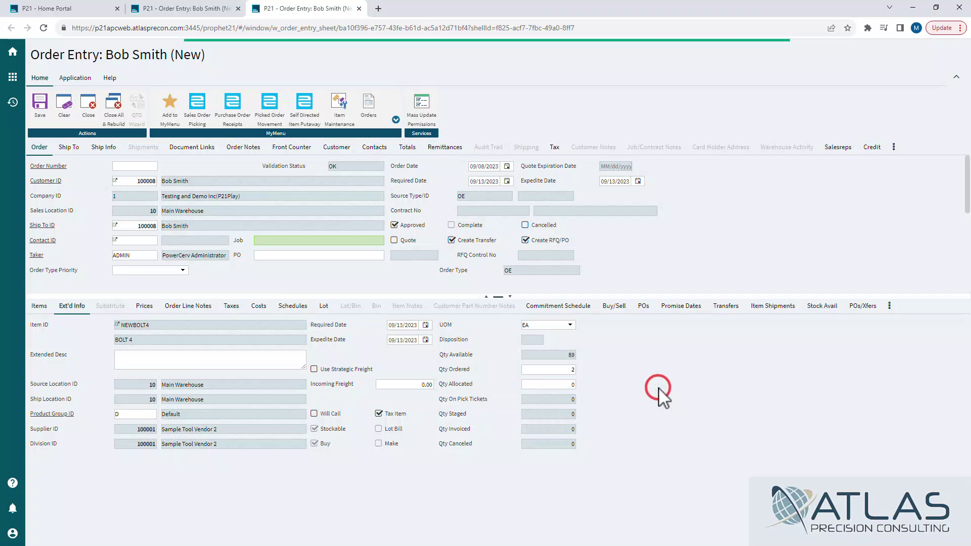
click(539, 340)
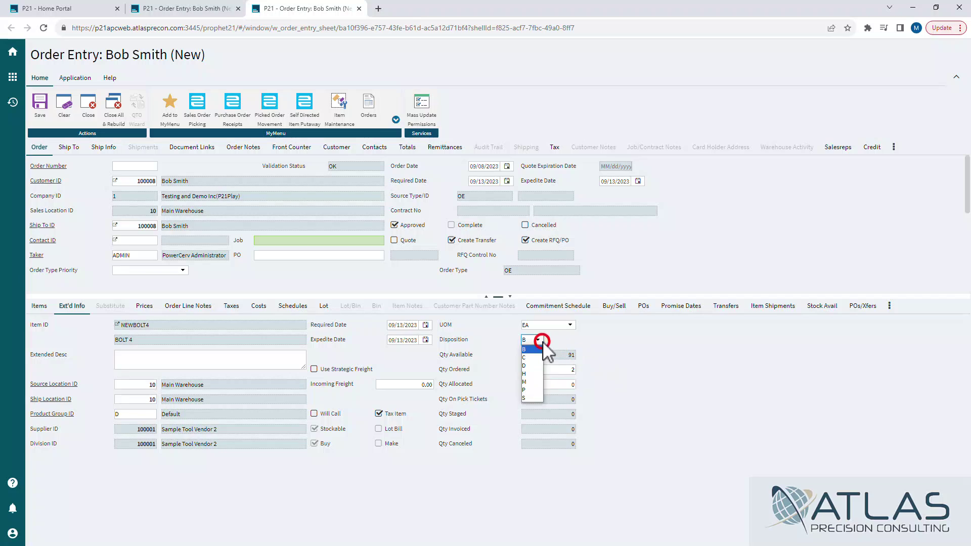
click(655, 358)
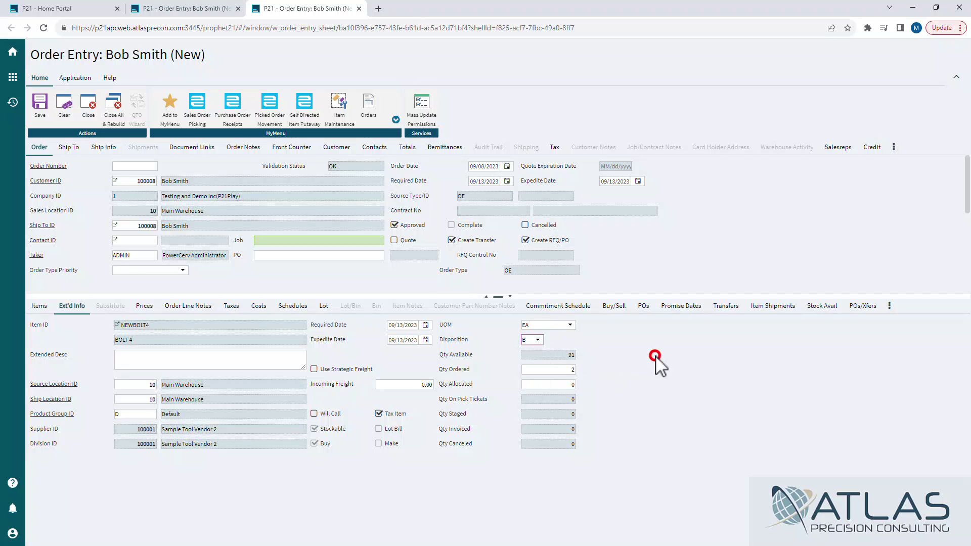
- Change NEWBOLT4's source location to 20 Secondary Location, switching its disposition to T
click(141, 386)
text(20)
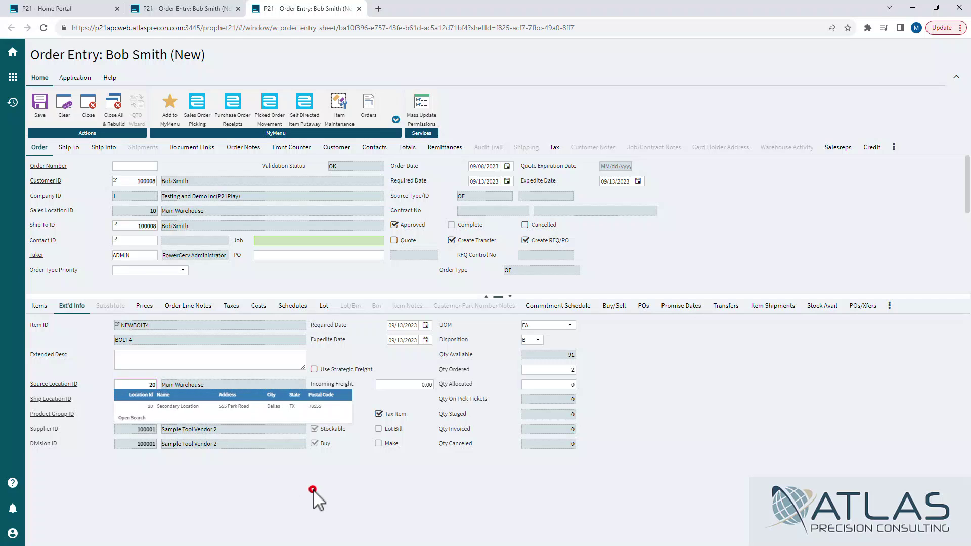
click(313, 489)
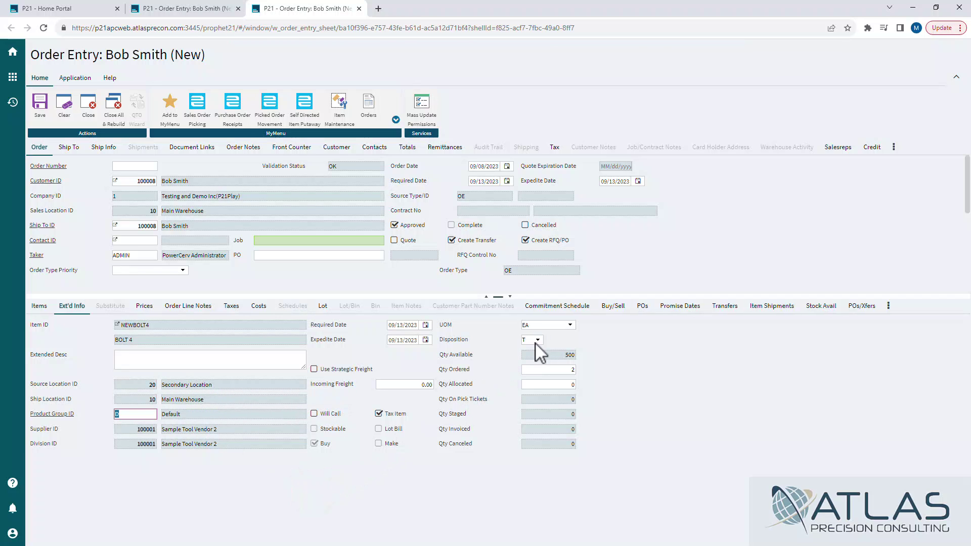